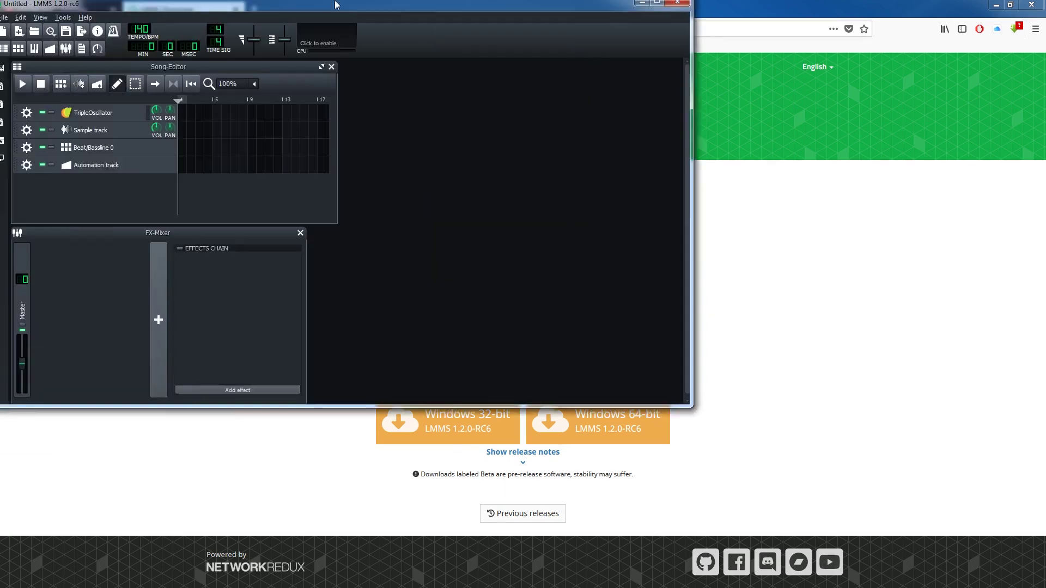
# Step: Maximize the program window and reposition the Song-Editor and FX-Mixer windows apart from each other in the workspace
pyautogui.moveTo(334, 2); pyautogui.dragTo(358, 1)
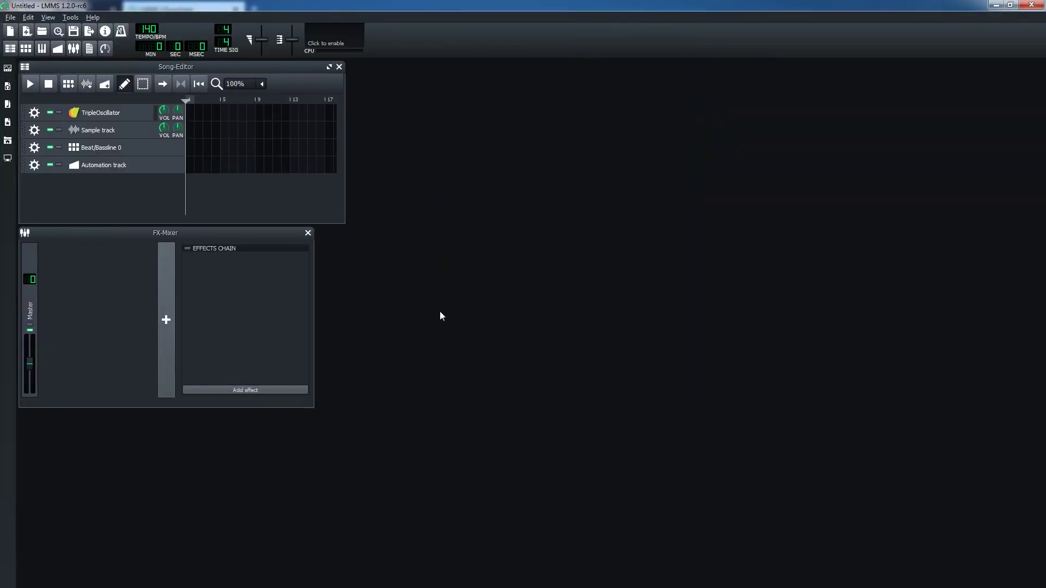
pyautogui.moveTo(250, 66); pyautogui.dragTo(303, 69)
pyautogui.moveTo(211, 232); pyautogui.dragTo(267, 326)
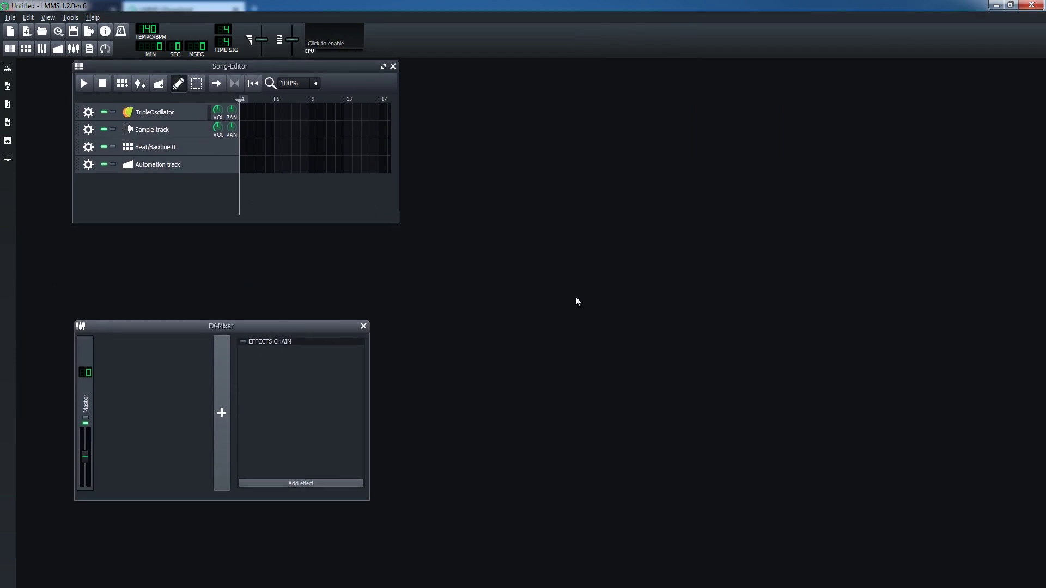
pyautogui.moveTo(115, 68); pyautogui.dragTo(76, 65)
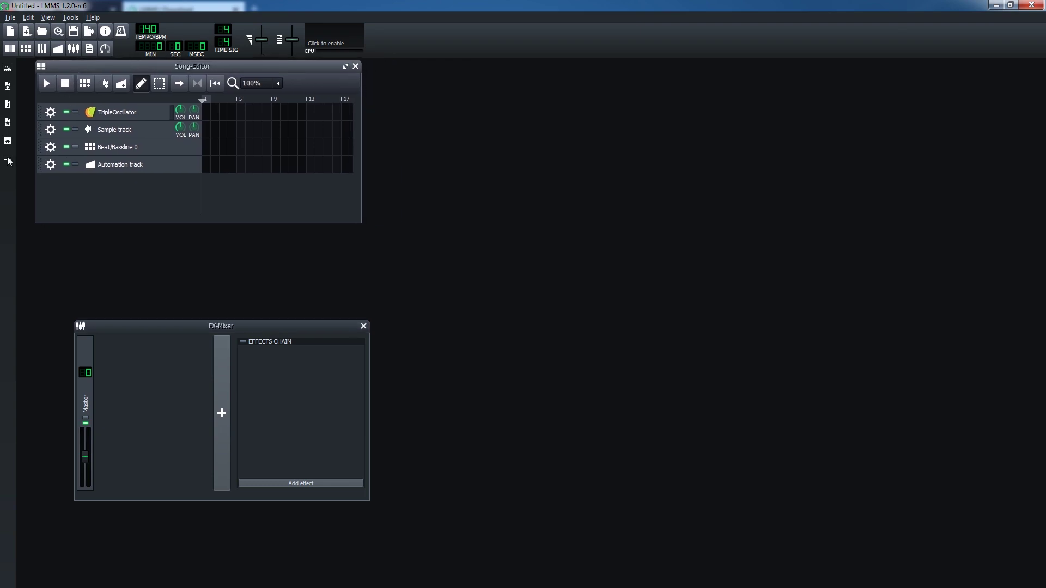
# Step: Show the home folder in the browser, then switch to My Presets and audition BitInvader presets from cello.xpf to toy_piano.xpf
pyautogui.click(8, 159)
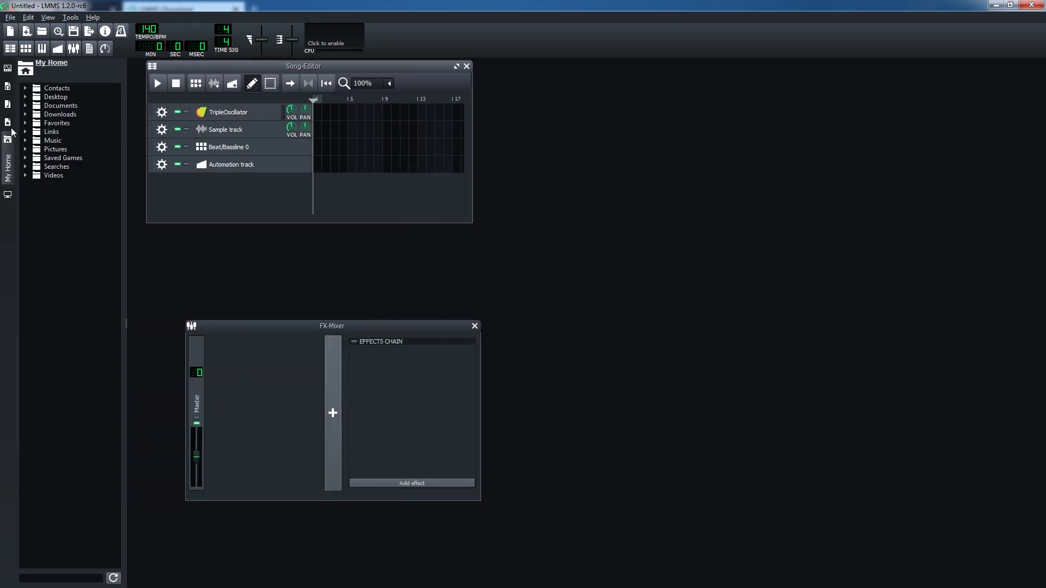
pyautogui.click(8, 123)
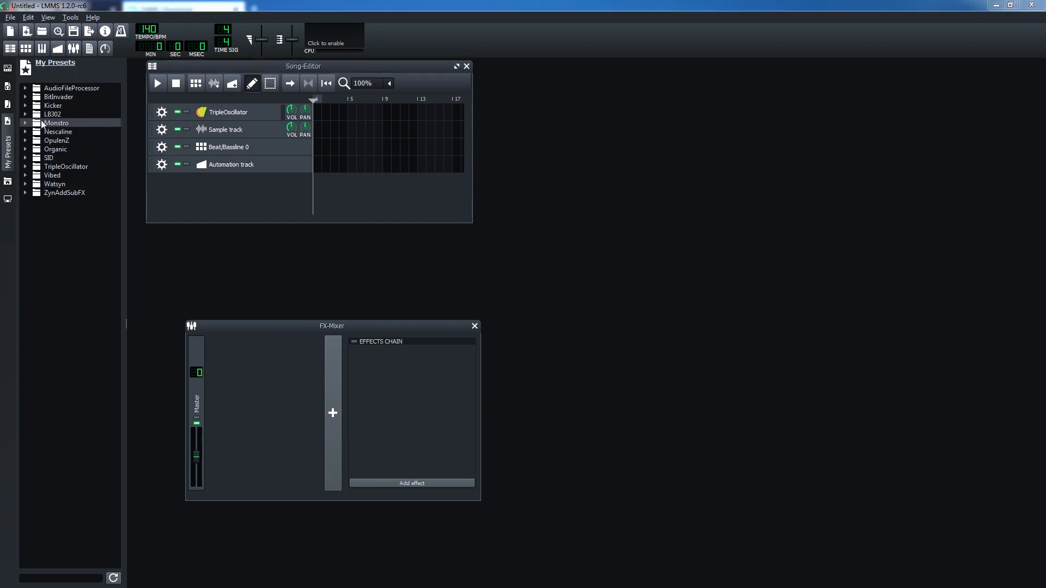
pyautogui.click(52, 97)
pyautogui.click(70, 123)
pyautogui.click(67, 141)
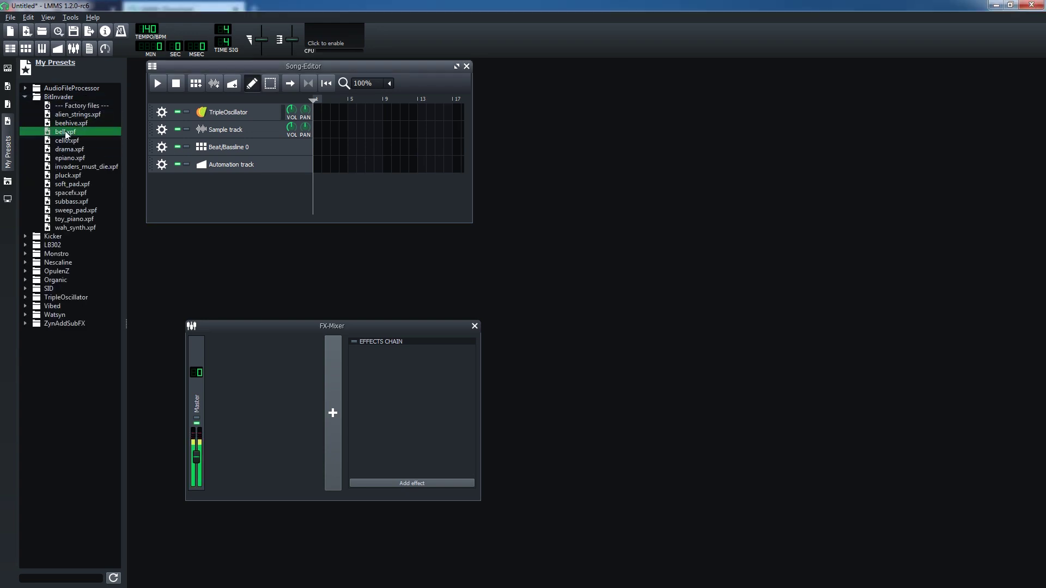
pyautogui.click(69, 150)
pyautogui.click(70, 158)
pyautogui.click(69, 166)
pyautogui.click(69, 176)
pyautogui.click(68, 193)
pyautogui.click(67, 202)
pyautogui.click(66, 219)
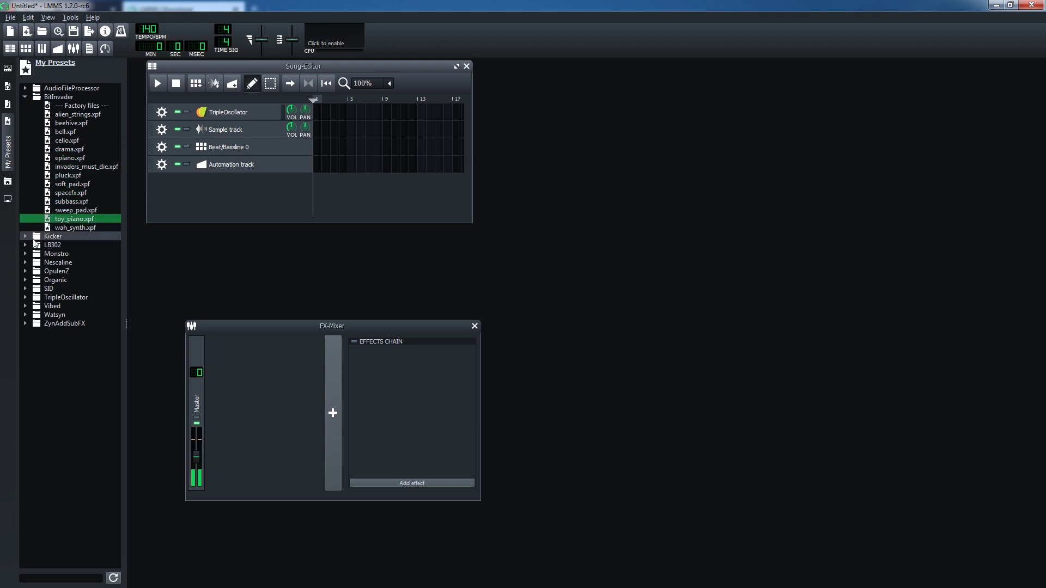
# Step: Expand the Kicker presets and audition several of them, including Clap.xpf, HihatClosed.xpf and TR909-RimShot.xpf
pyautogui.click(35, 237)
pyautogui.click(25, 237)
pyautogui.click(69, 263)
pyautogui.click(71, 272)
pyautogui.click(72, 297)
pyautogui.click(68, 324)
# Step: Audition Chomp.xpf and Mega_weapon.xpf from the Nescaline presets, plus Pwnage.xpf and organ_risingsun.xpf from the Organic presets
pyautogui.click(26, 358)
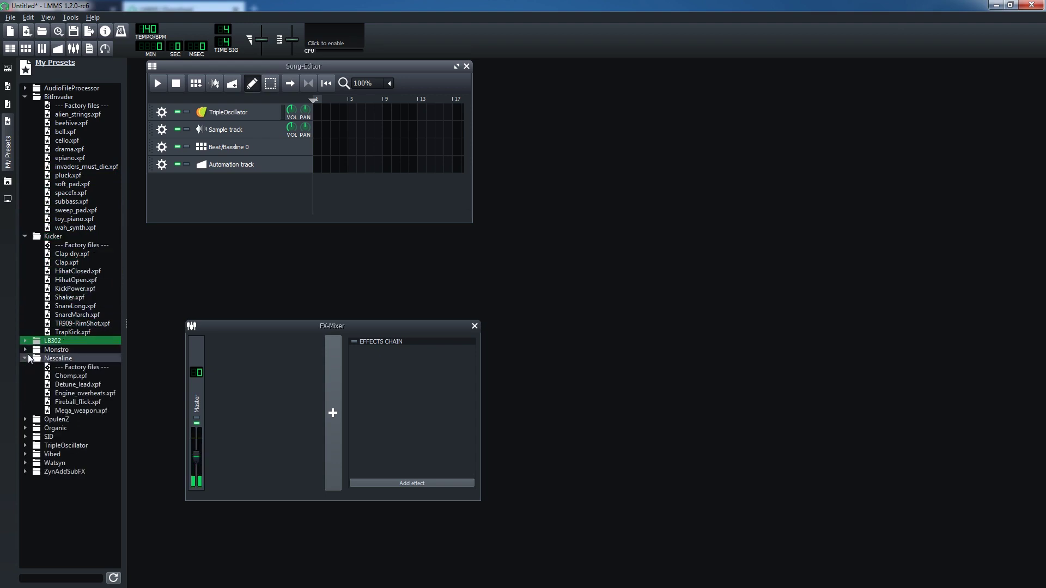
pyautogui.click(75, 376)
pyautogui.click(76, 410)
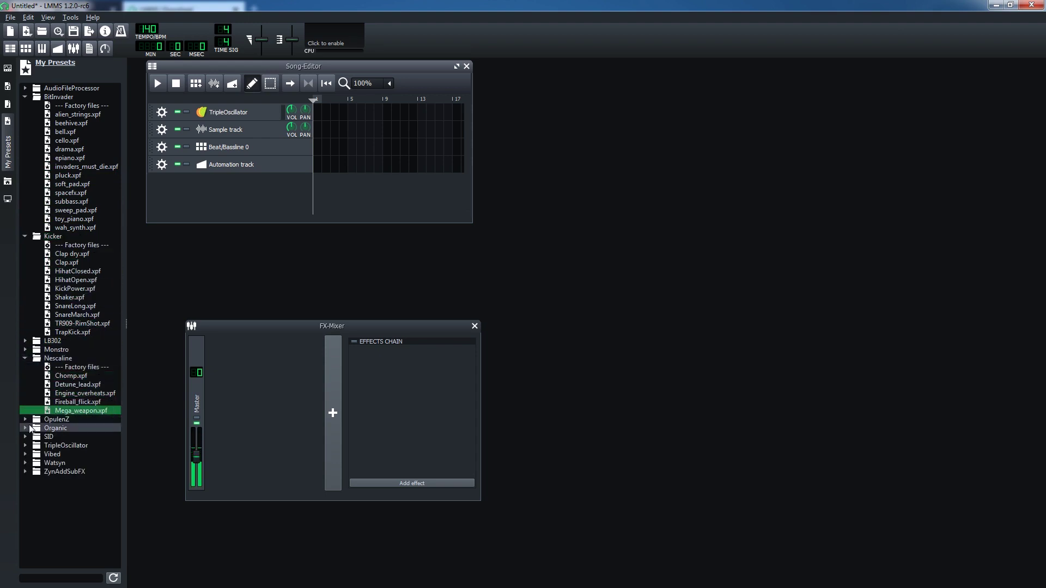
pyautogui.click(25, 428)
pyautogui.click(71, 446)
pyautogui.click(81, 472)
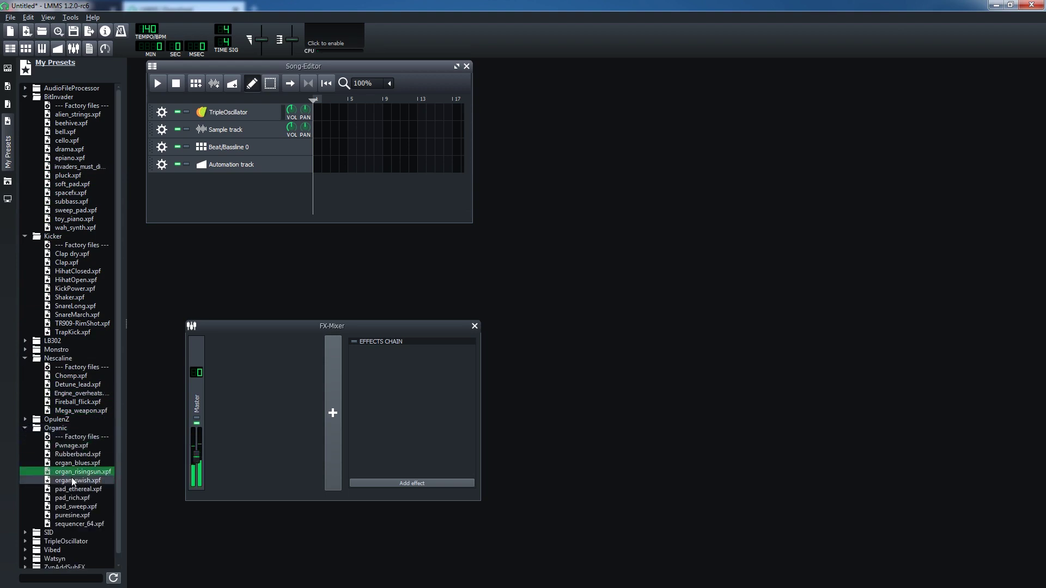
# Step: Browse My Samples and preview beats samples, including break01.ogg, break03.ogg, jungle01.ogg and rave_hihat02.ogg
pyautogui.click(8, 104)
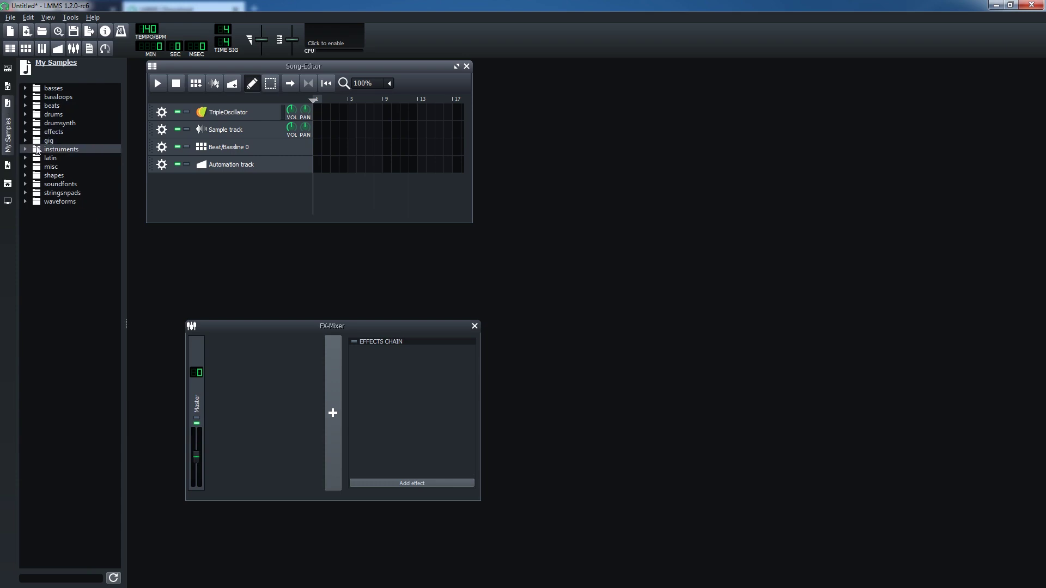
pyautogui.click(26, 107)
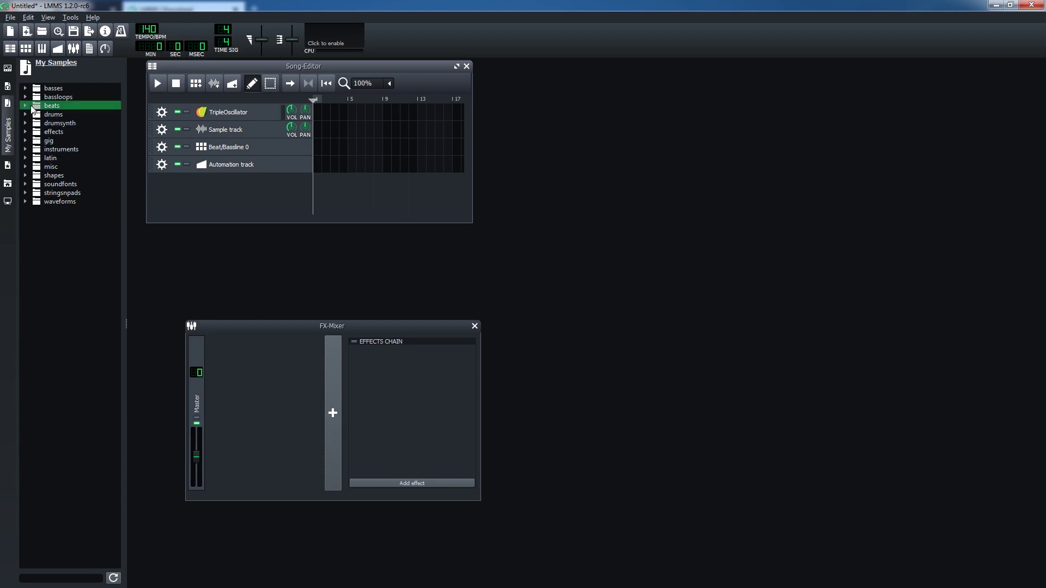
pyautogui.click(78, 133)
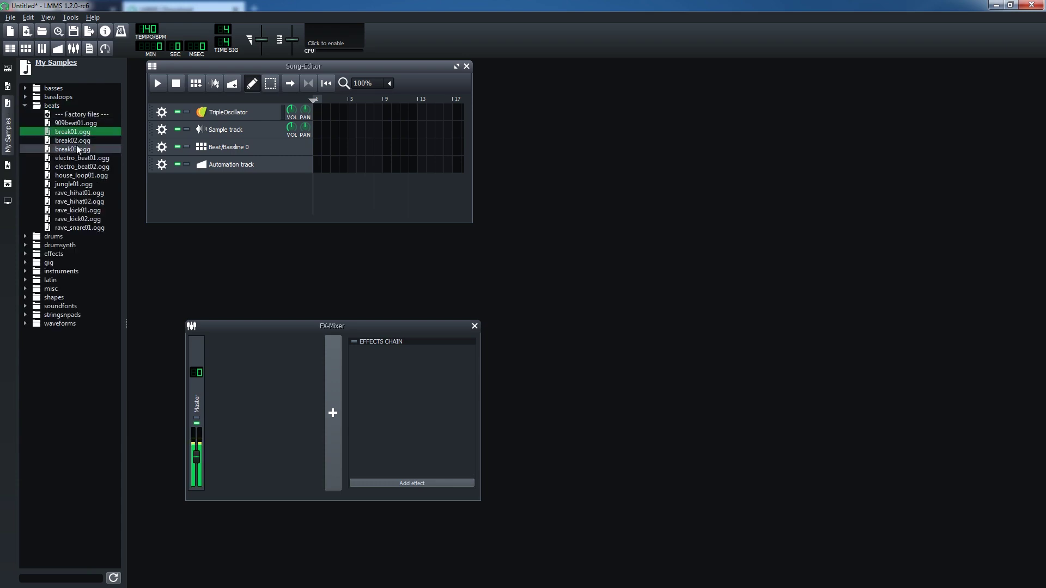
pyautogui.click(76, 153)
pyautogui.click(82, 184)
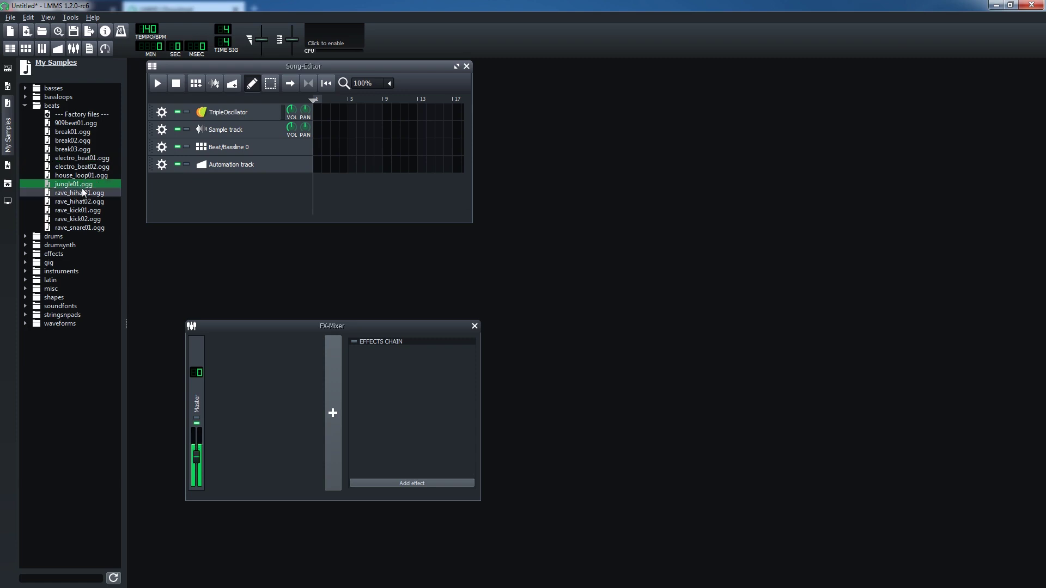
pyautogui.click(83, 205)
# Step: Expand the drums samples and preview sounds throughout the list, including bassdrum03.ogg, clav01.ogg, crash02.ogg, kick02.ogg and wood01.ogg
pyautogui.click(25, 237)
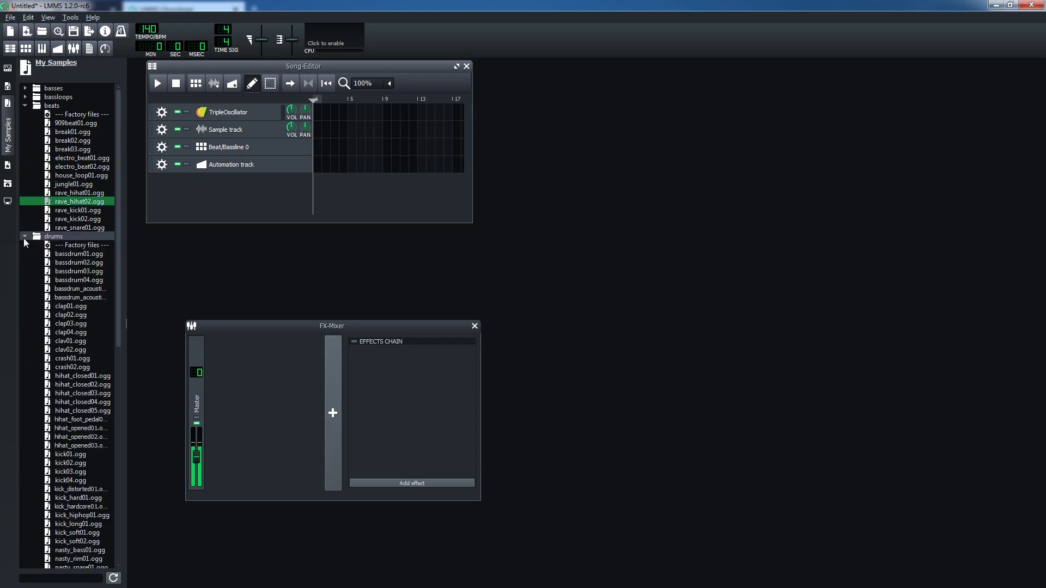
pyautogui.click(59, 272)
pyautogui.click(74, 340)
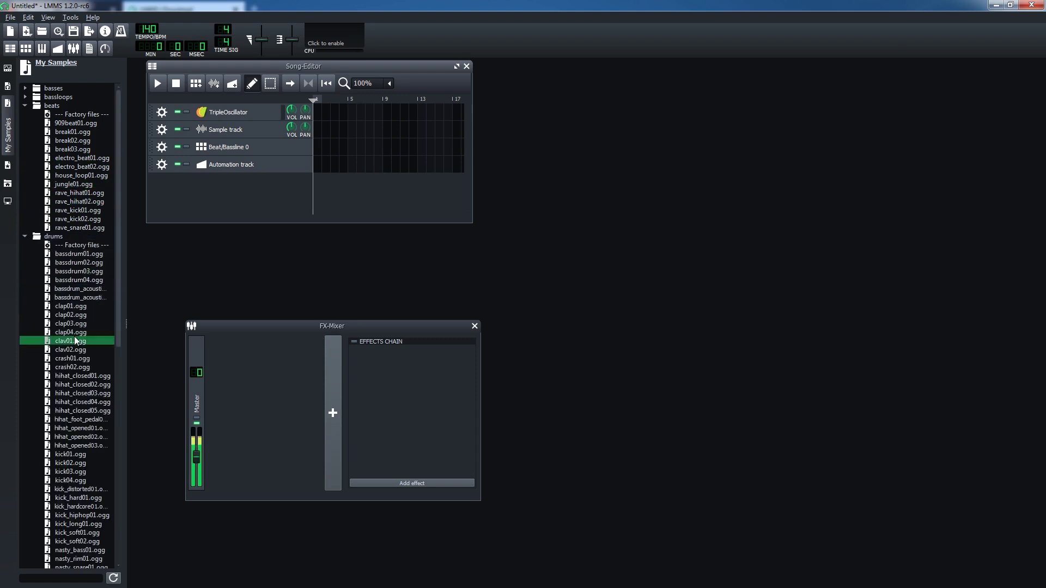
pyautogui.click(73, 368)
pyautogui.click(60, 421)
pyautogui.click(52, 465)
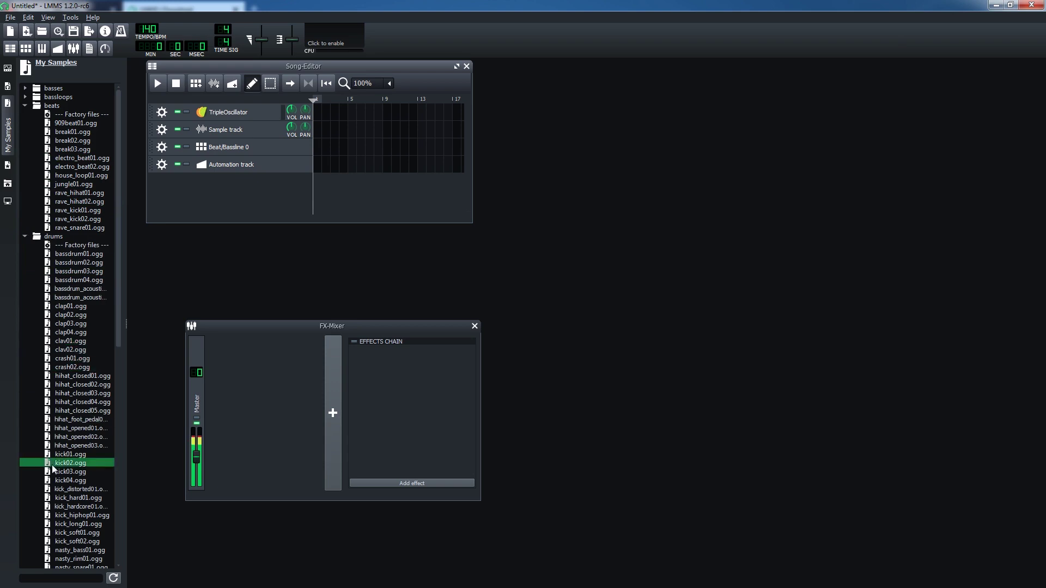
pyautogui.scroll(-2, 75, 480)
pyautogui.click(71, 533)
pyautogui.scroll(-4, 70, 523)
pyautogui.click(79, 498)
pyautogui.scroll(-9, 76, 498)
pyautogui.click(72, 445)
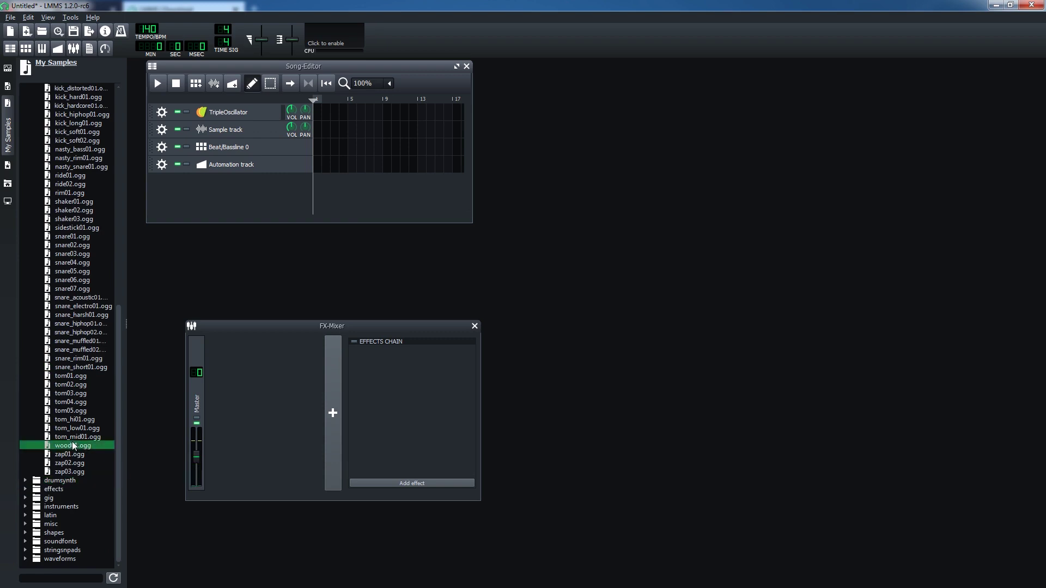
# Step: Preview the tom drum samples from tom01.ogg to tom05.ogg and tom_low01.ogg
pyautogui.click(83, 385)
pyautogui.click(71, 410)
pyautogui.click(67, 402)
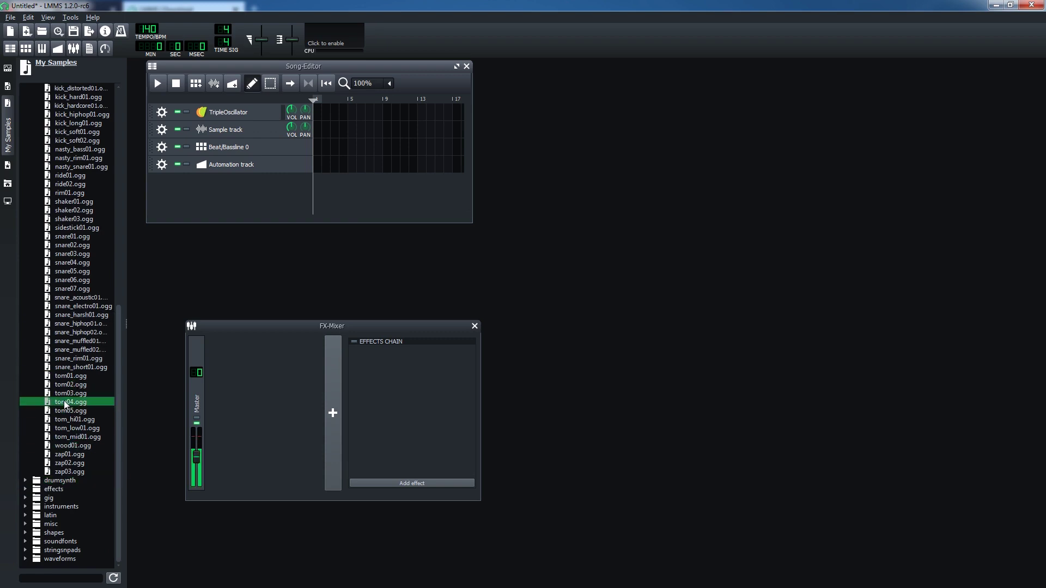
pyautogui.click(64, 394)
pyautogui.click(63, 387)
pyautogui.click(65, 378)
pyautogui.click(72, 404)
pyautogui.click(73, 430)
# Step: Preview and compare the zap01.ogg and zap02.ogg drum samples
pyautogui.click(69, 454)
pyautogui.click(70, 465)
pyautogui.click(69, 455)
pyautogui.click(69, 462)
pyautogui.click(72, 455)
# Step: Collapse the drums and beats sample folders
pyautogui.scroll(13, 75, 462)
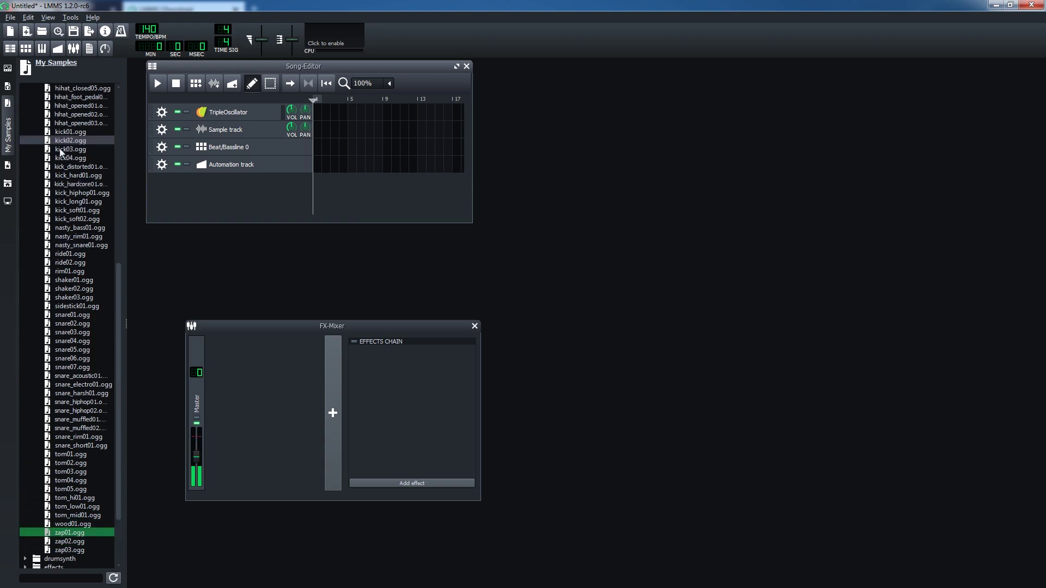
pyautogui.click(26, 178)
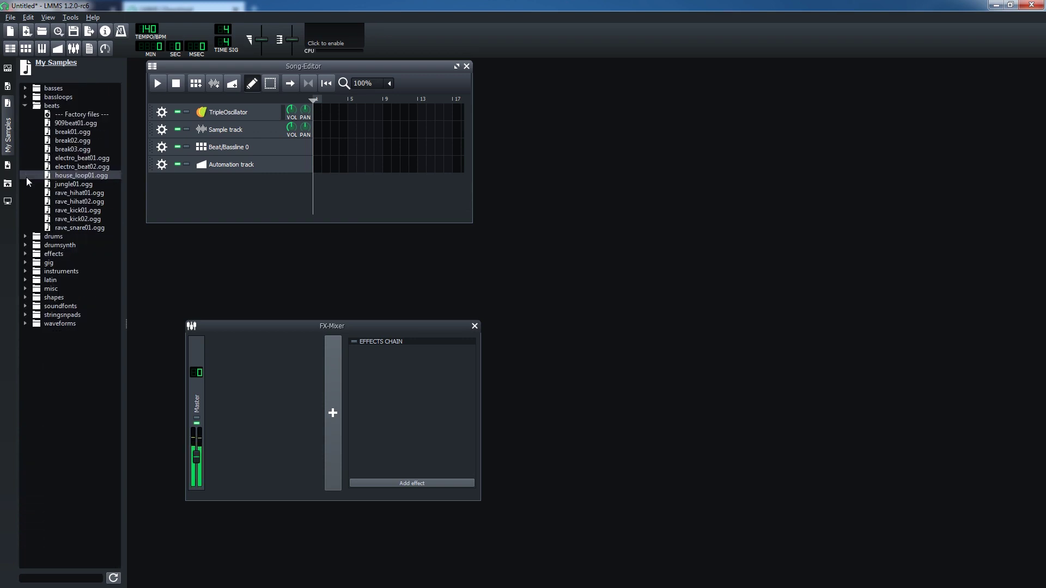
pyautogui.click(24, 105)
pyautogui.click(42, 107)
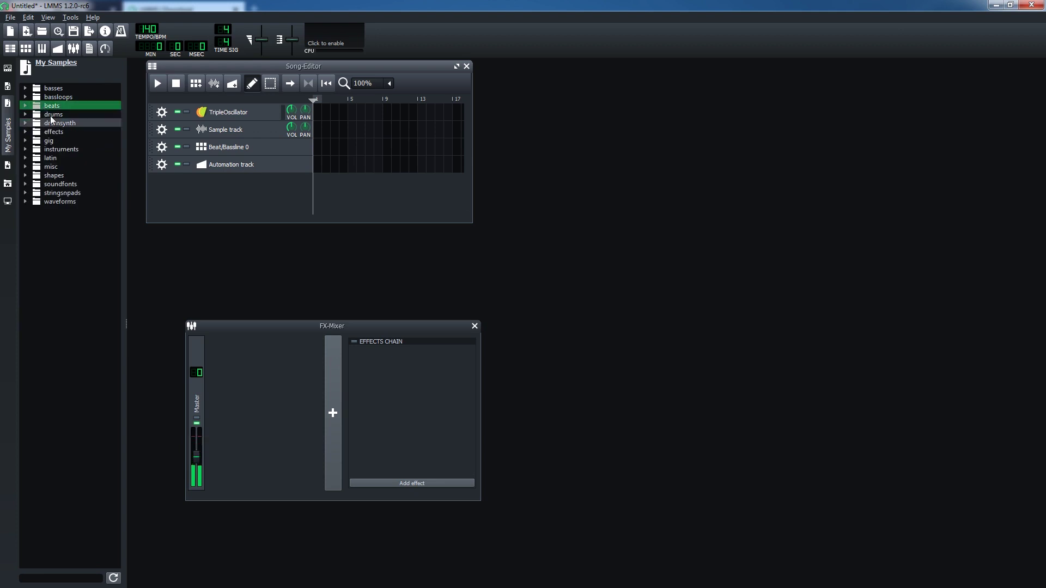
# Step: Preview bassloops samples, including techno_synth03.ogg, techno_bass02.ogg and tb303_01.ogg, and collapse the folder
pyautogui.click(51, 98)
pyautogui.click(25, 97)
pyautogui.click(71, 131)
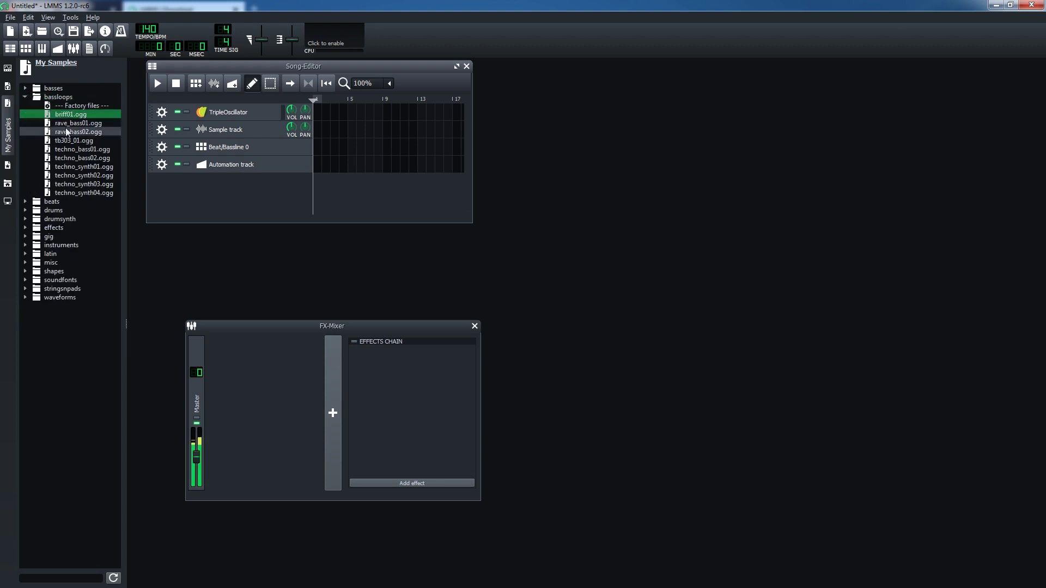
pyautogui.click(86, 184)
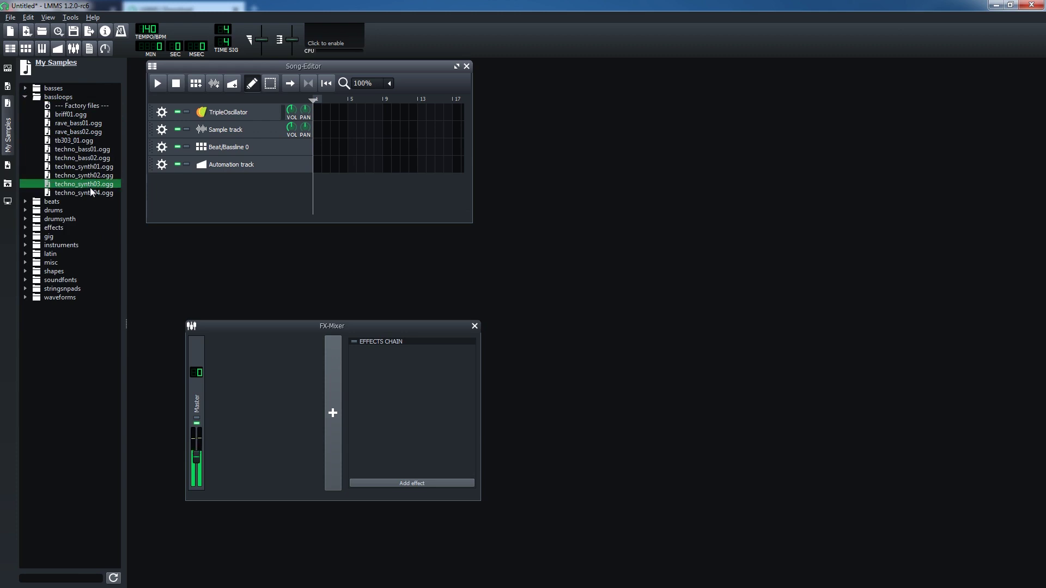
pyautogui.click(88, 175)
pyautogui.click(87, 158)
pyautogui.click(80, 141)
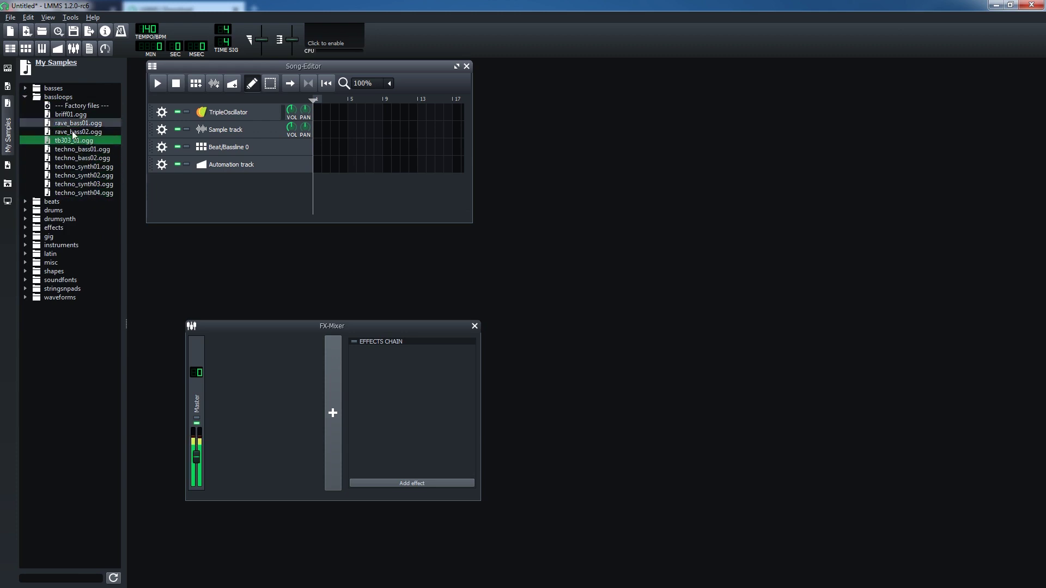
pyautogui.click(25, 96)
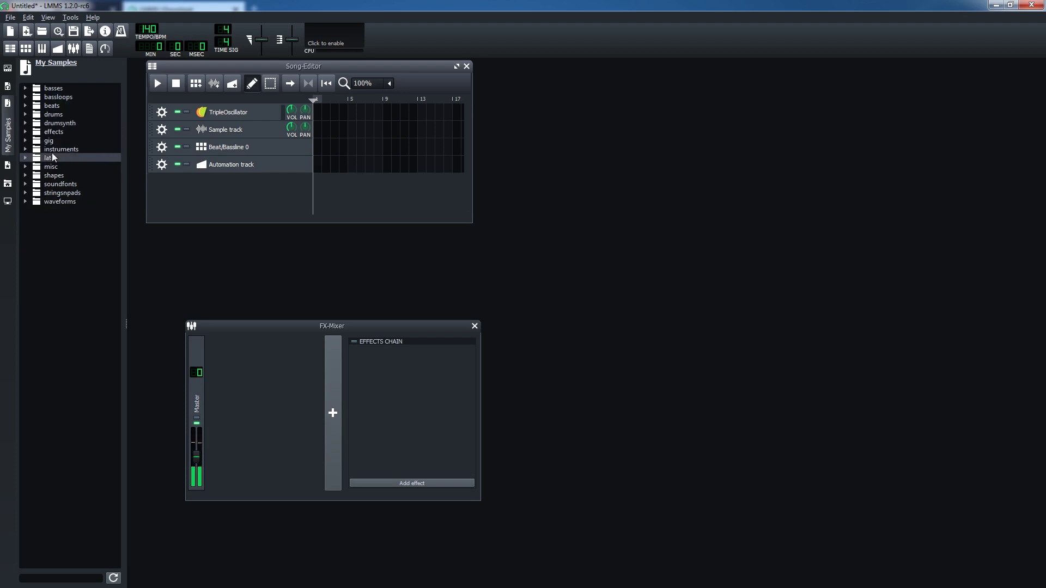
pyautogui.click(24, 184)
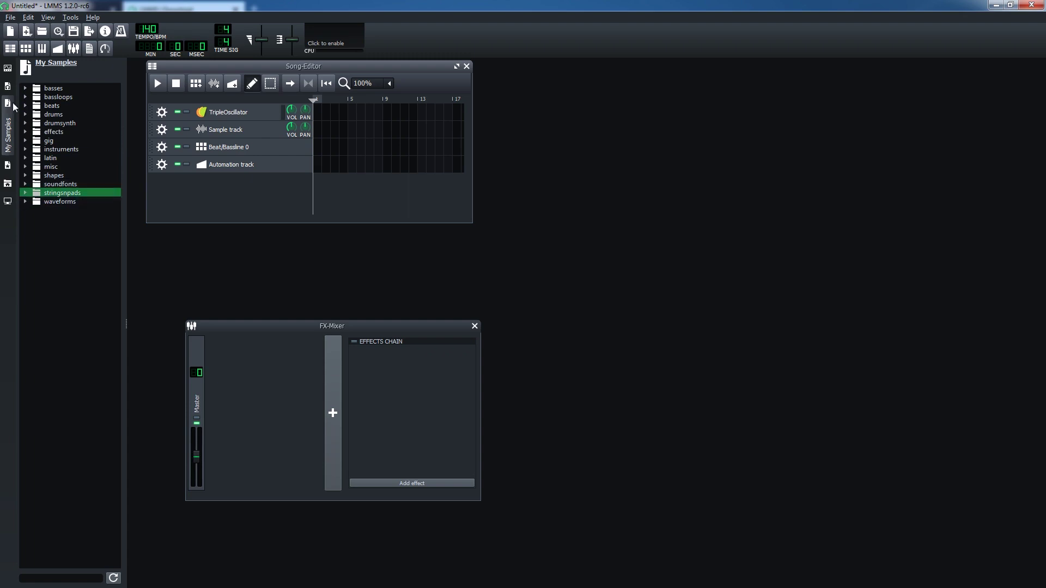
# Step: Browse My Projects, checking the templates and tutorials folders and expanding the demos folder to examine its projects
pyautogui.click(8, 87)
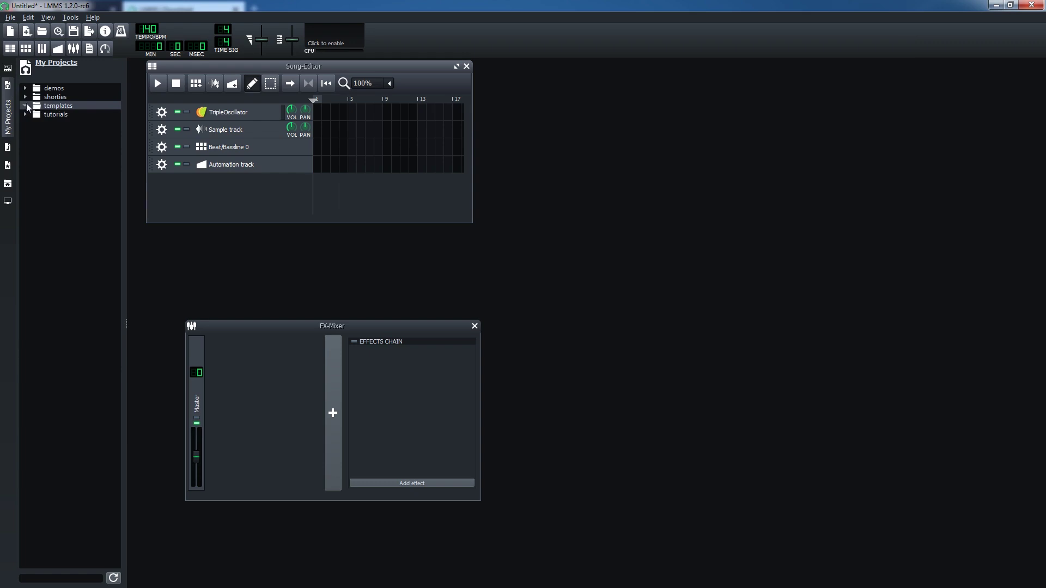
pyautogui.click(55, 108)
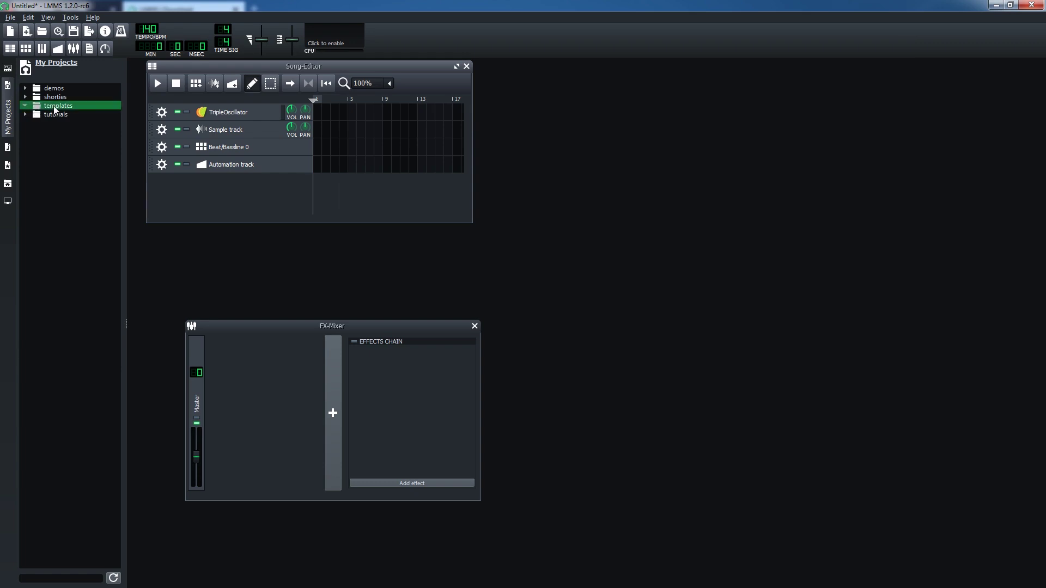
pyautogui.click(25, 105)
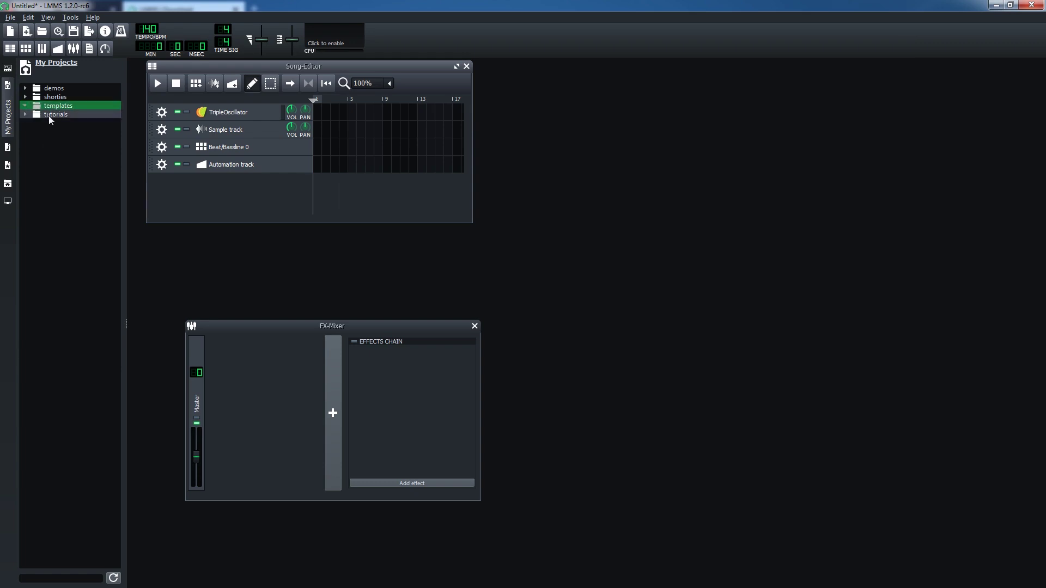
pyautogui.click(48, 116)
pyautogui.click(24, 115)
pyautogui.click(25, 105)
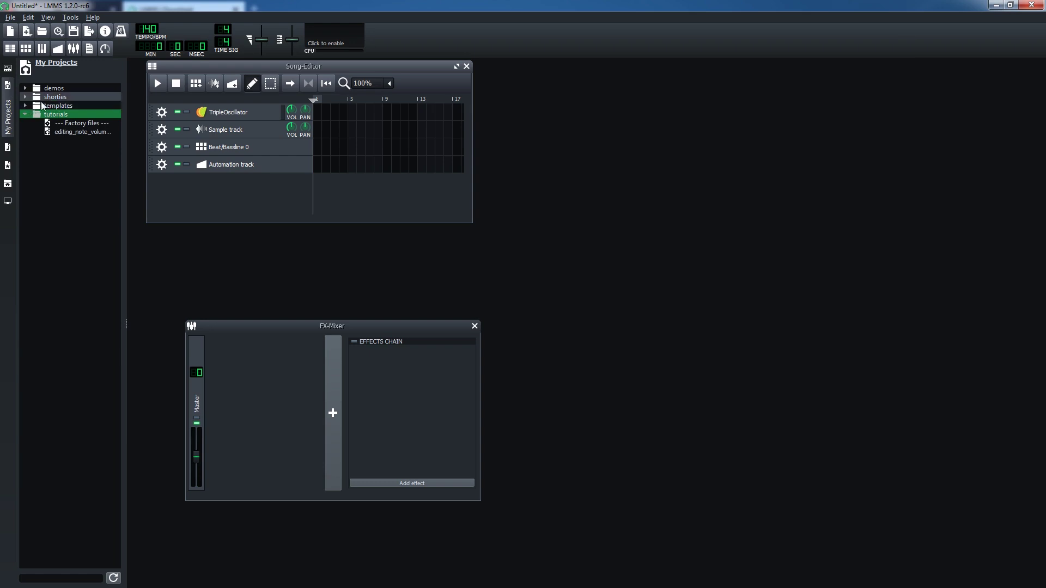
pyautogui.click(61, 97)
pyautogui.click(59, 89)
pyautogui.click(26, 89)
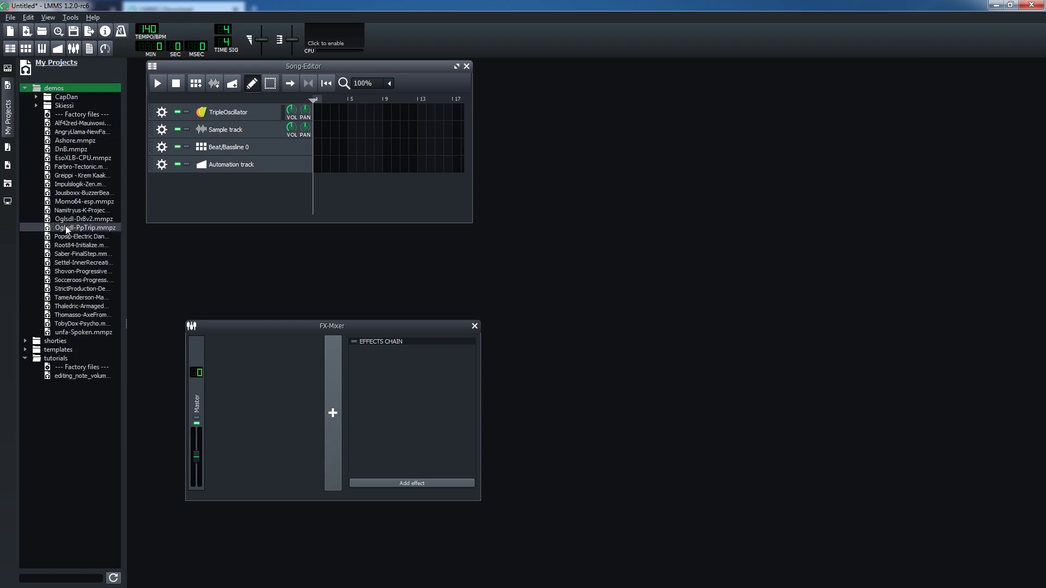
# Step: Open the DnB.mmpz demo project, discarding changes to the current project, and play the song
pyautogui.doubleClick(58, 150)
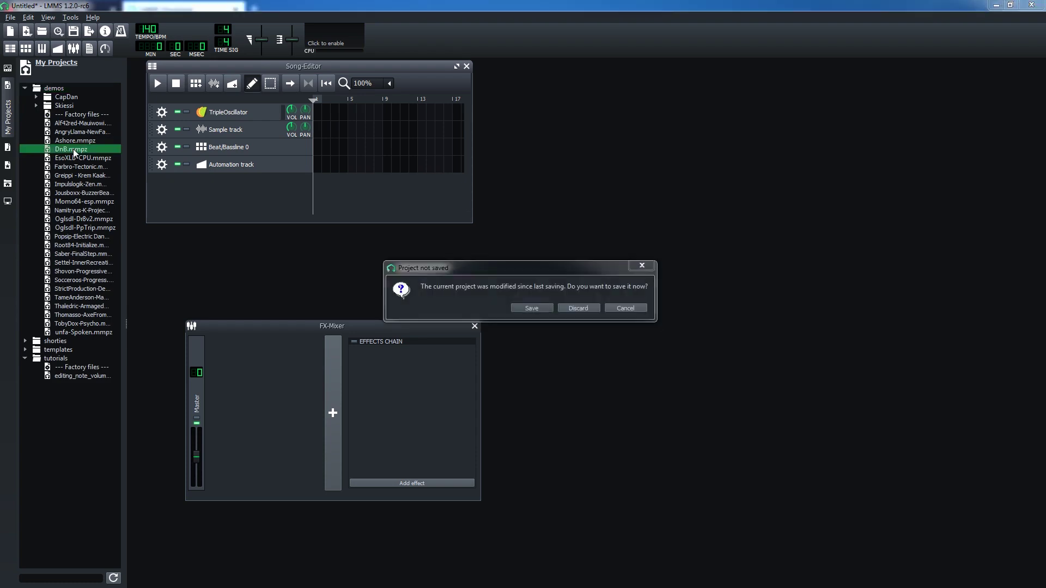
pyautogui.click(587, 306)
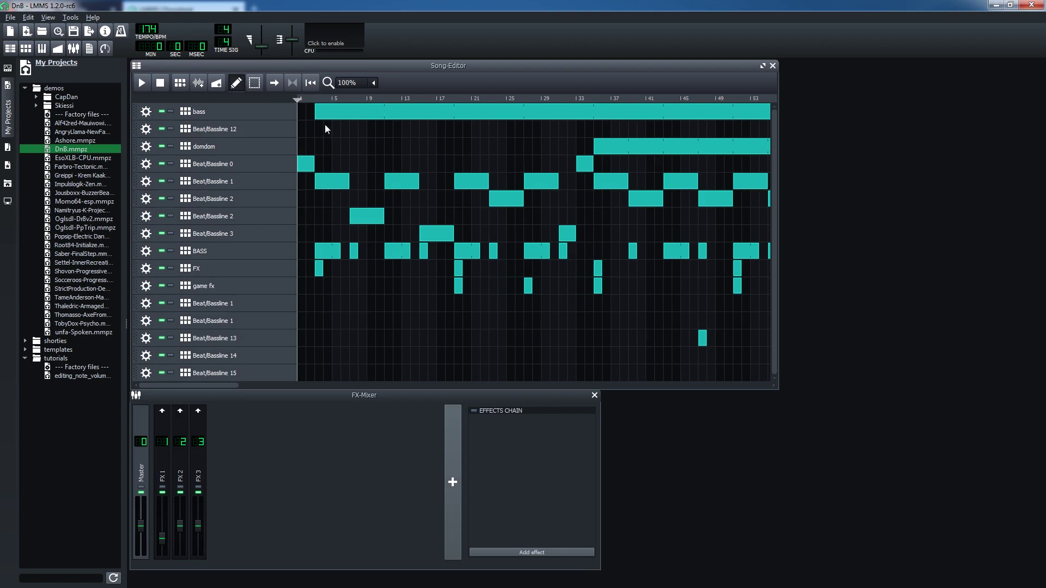
pyautogui.press('space')
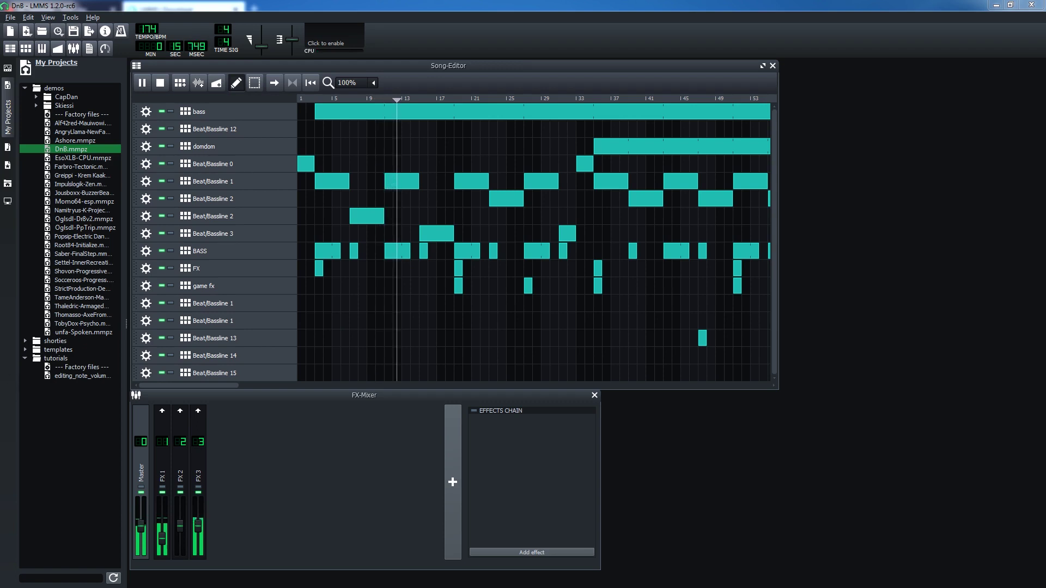
# Step: Try moving a bass track segment in the Song-Editor to a different bar, undo the move, and stop playback
pyautogui.moveTo(384, 113); pyautogui.dragTo(462, 119)
pyautogui.hotkey('ctrl', 'z')
pyautogui.press('space')
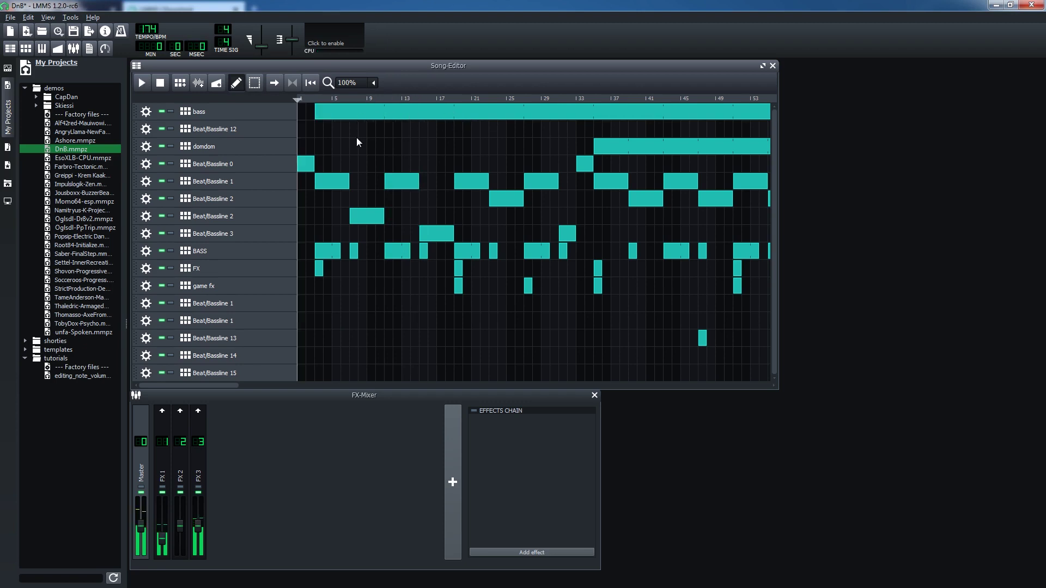
# Step: Open the Oglsdl-Dr8v2.mmpz demo project, discarding changes to the current project, and play the song
pyautogui.doubleClick(81, 219)
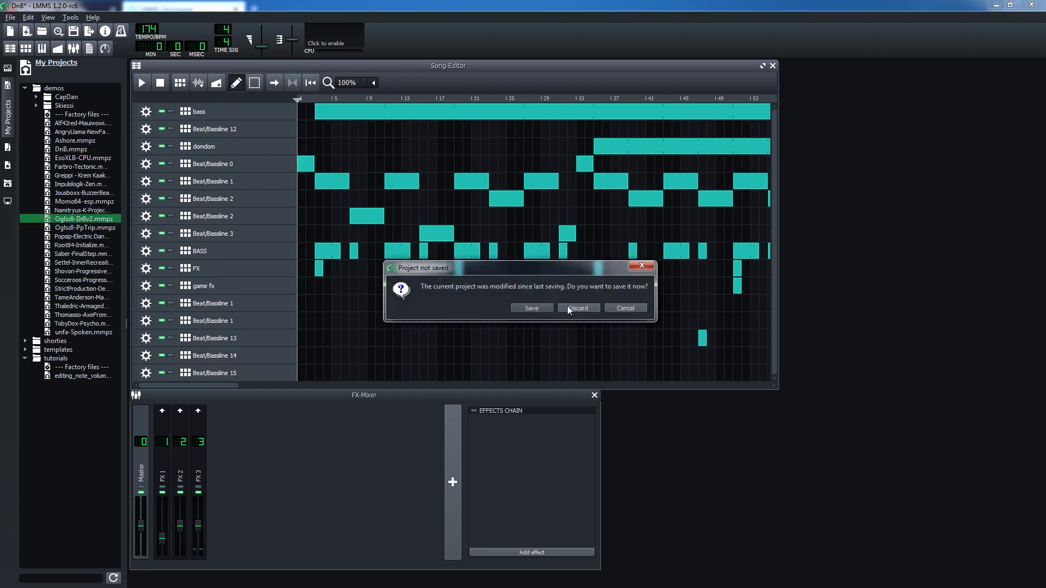
pyautogui.click(576, 308)
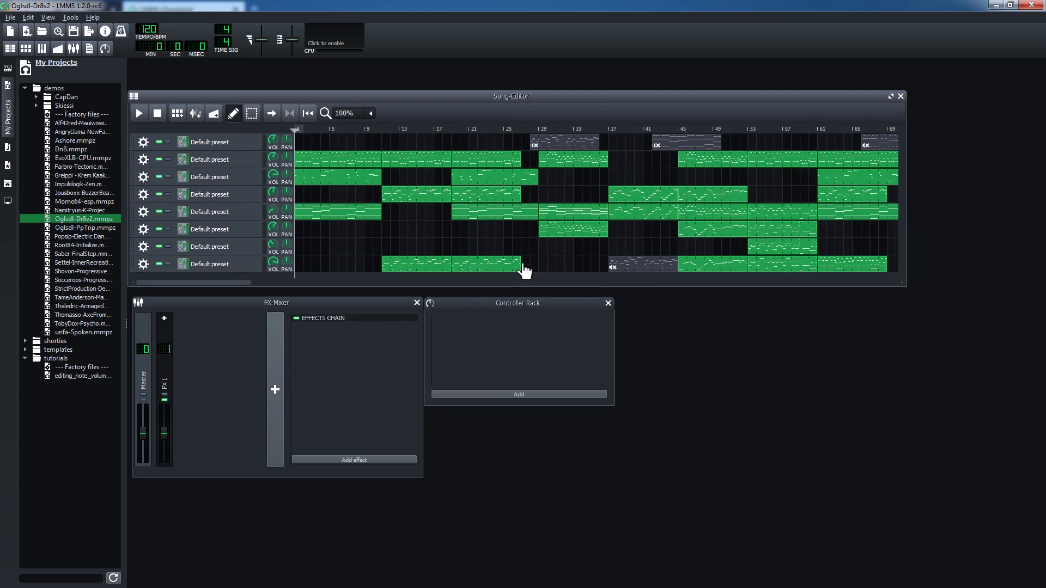
pyautogui.press('space')
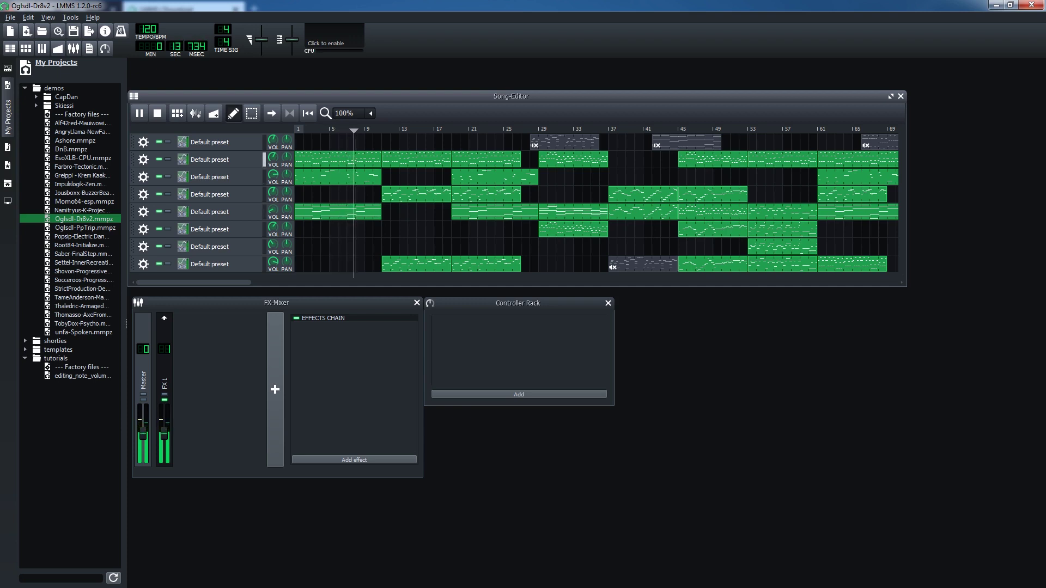
# Step: Open the Settel-InnerRecreation demo project, play it from the start and from about bar 33, and stop playback
pyautogui.doubleClick(61, 263)
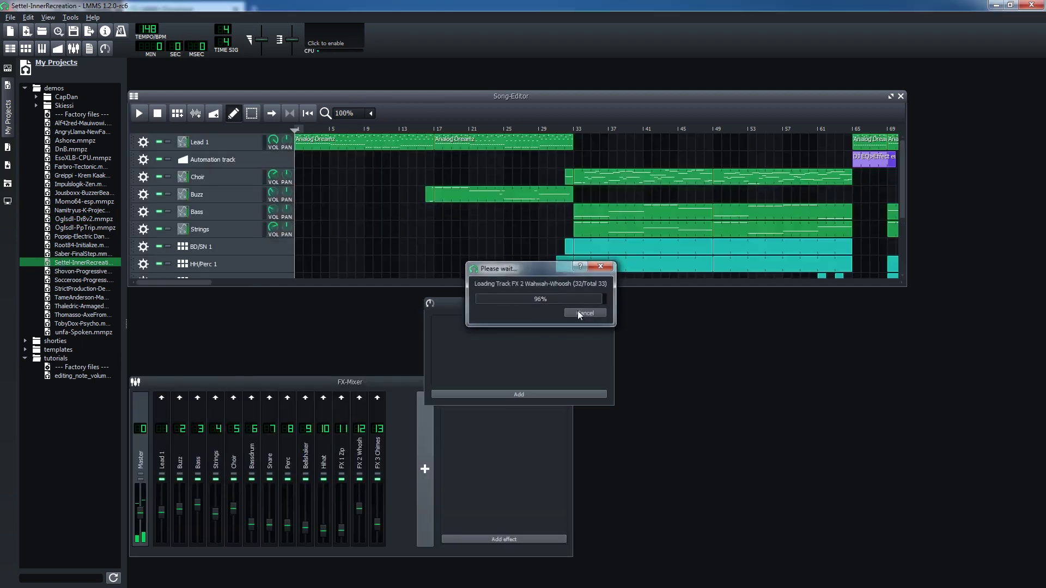
pyautogui.press('space')
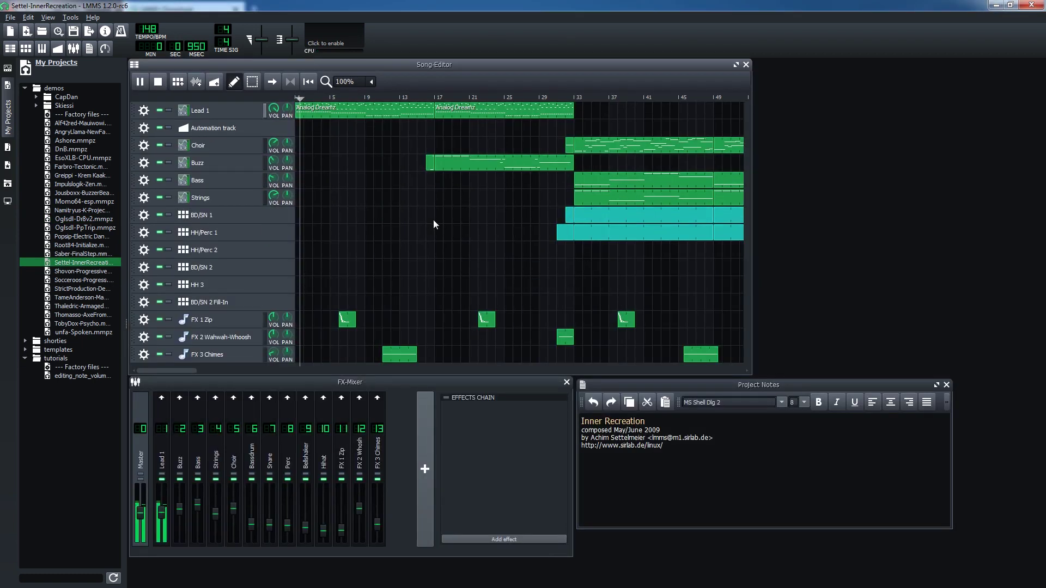
pyautogui.moveTo(512, 99); pyautogui.dragTo(580, 99)
pyautogui.press('space')
pyautogui.press('space')
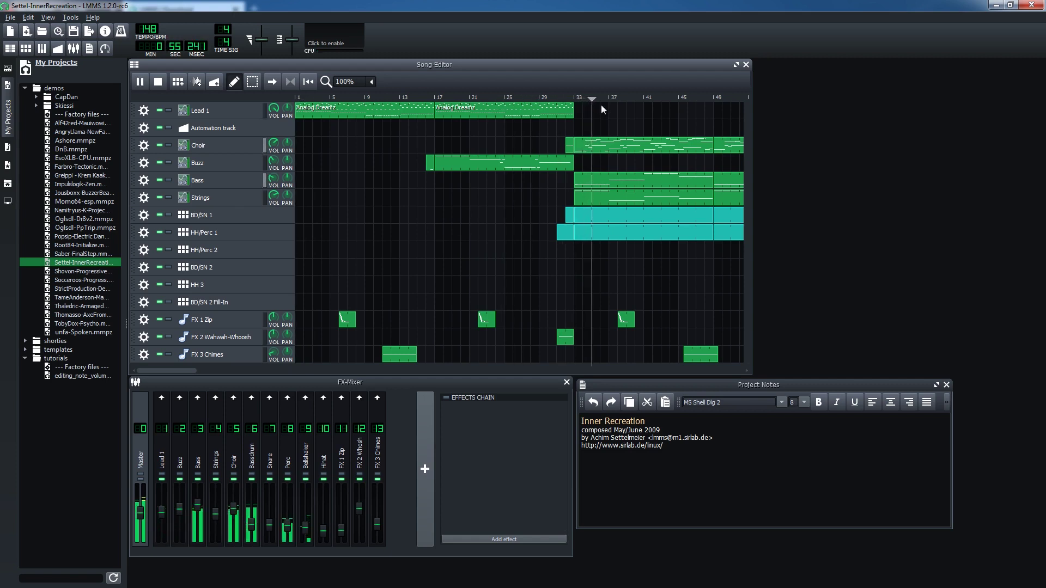
pyautogui.press('space')
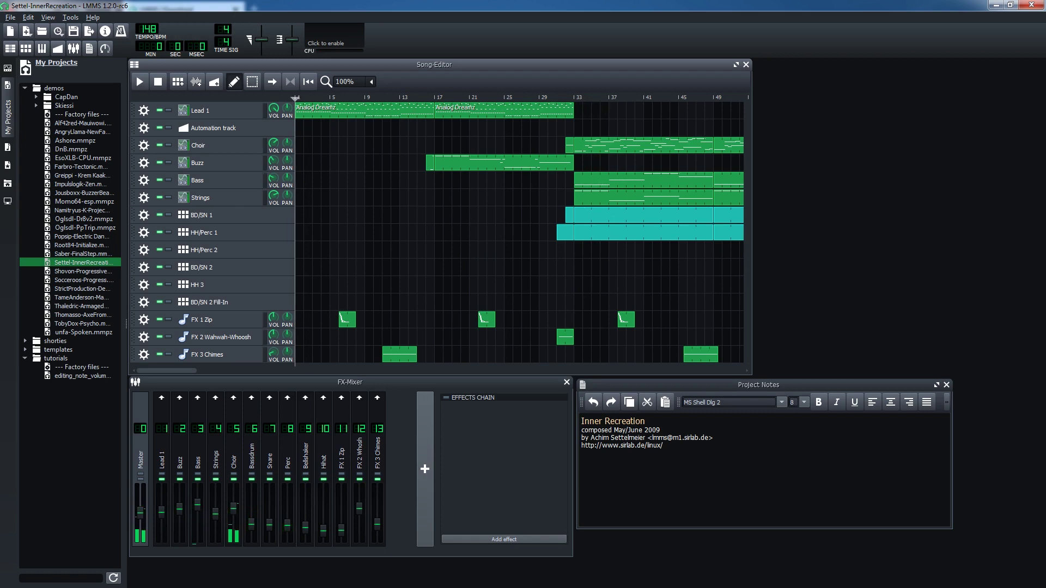
# Step: Open and play the Thomasso-AxeFromThe80s, Thaledric-Armageddon and TameAnderson-MakeMe demo projects one after another
pyautogui.doubleClick(71, 315)
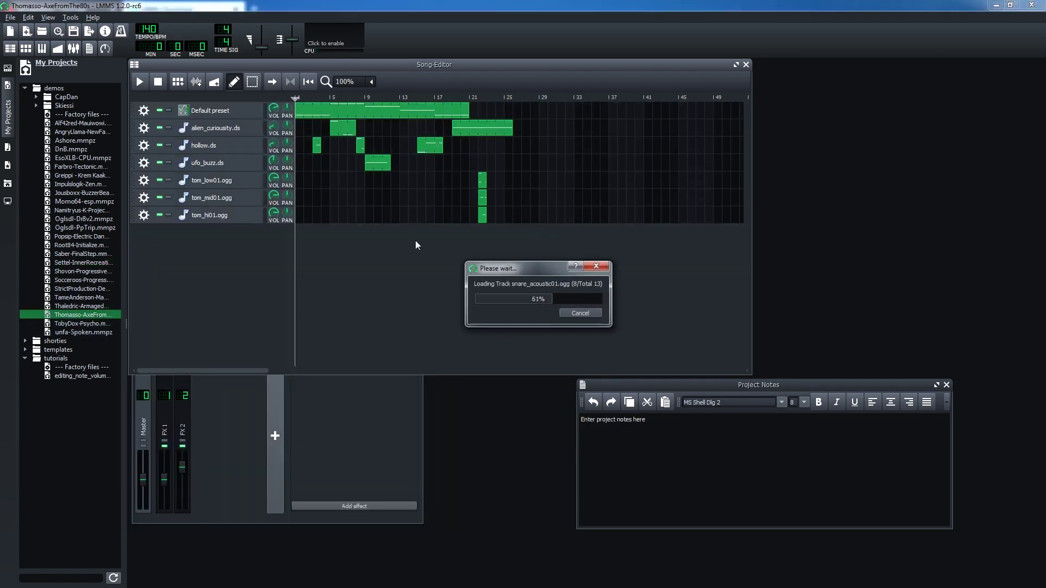
pyautogui.press('space')
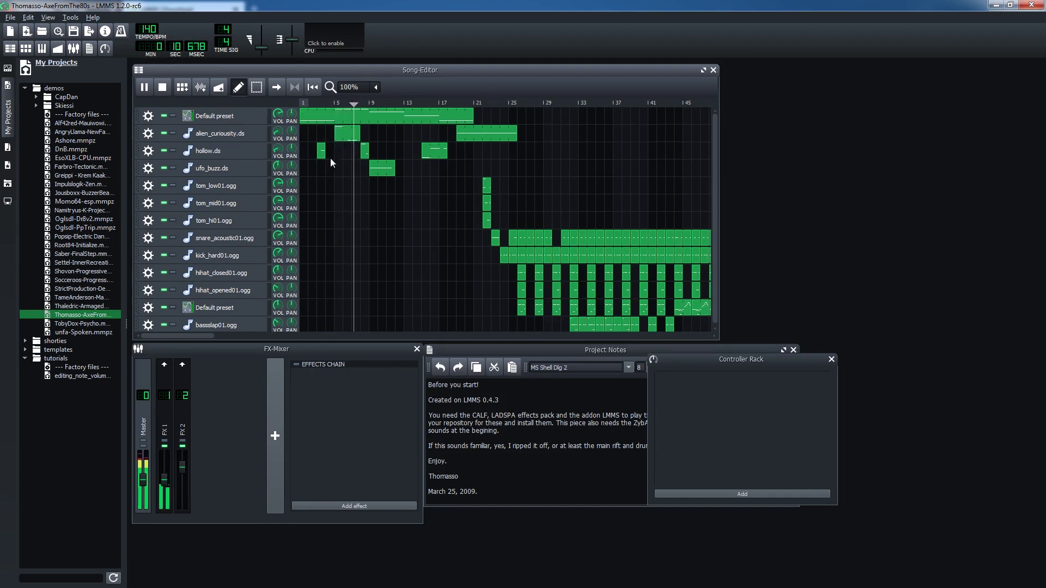
pyautogui.doubleClick(87, 307)
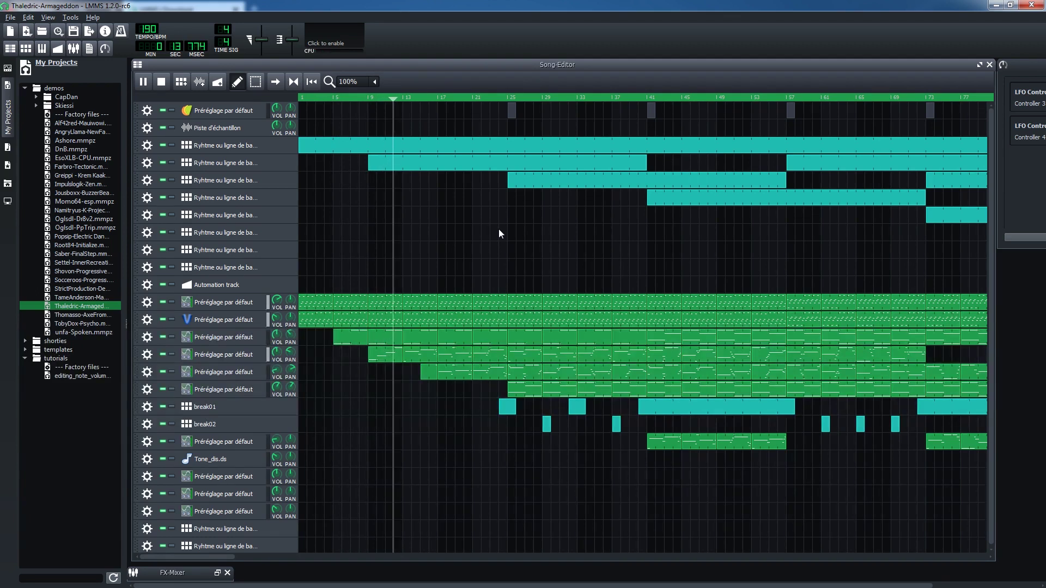
pyautogui.doubleClick(73, 297)
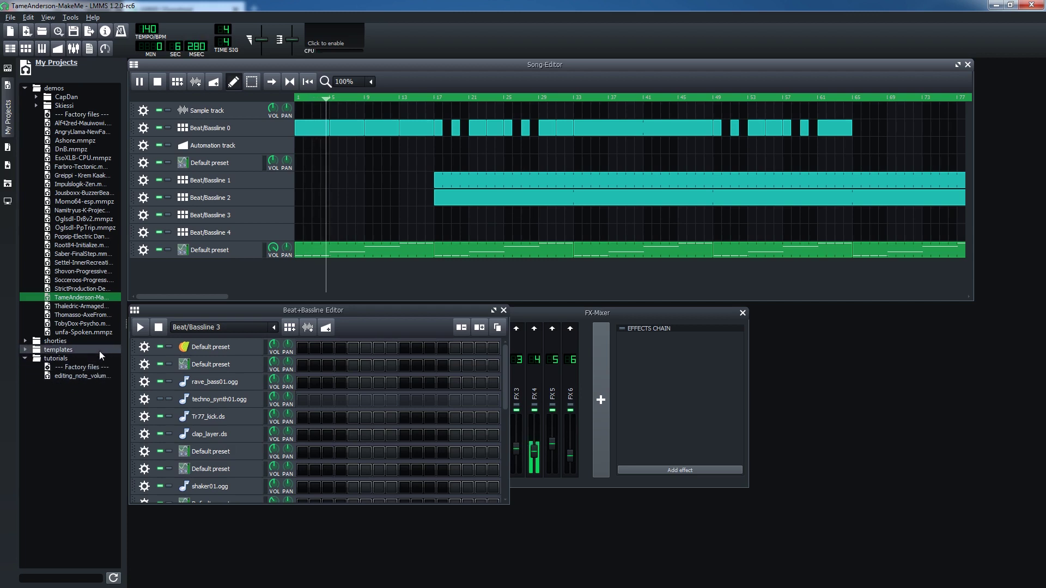
# Step: Expand the shorties folder, open the DirtyLove.mmpz project, play the song, and stop playback
pyautogui.click(25, 341)
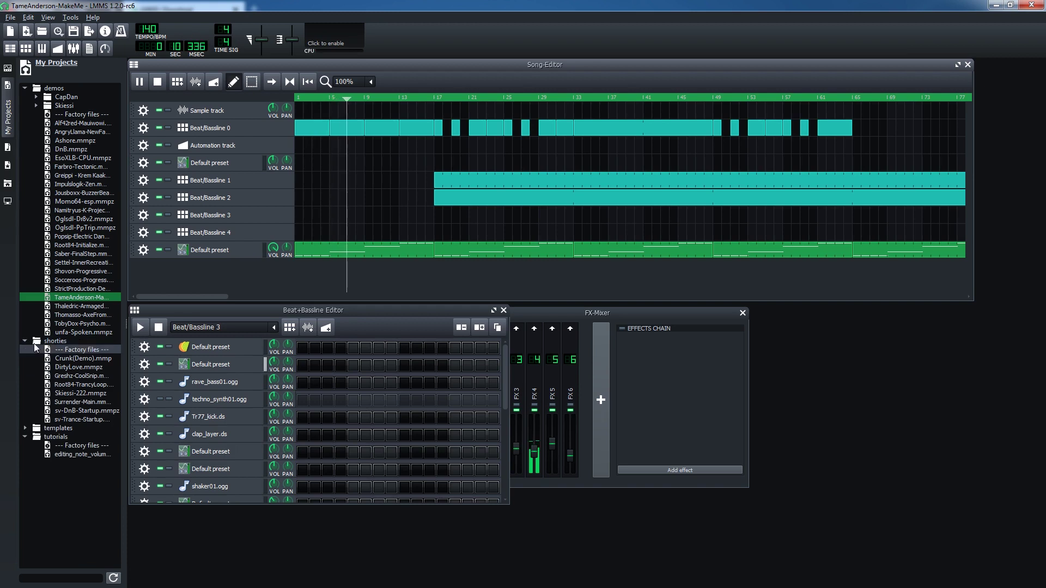
pyautogui.doubleClick(72, 364)
pyautogui.press('space')
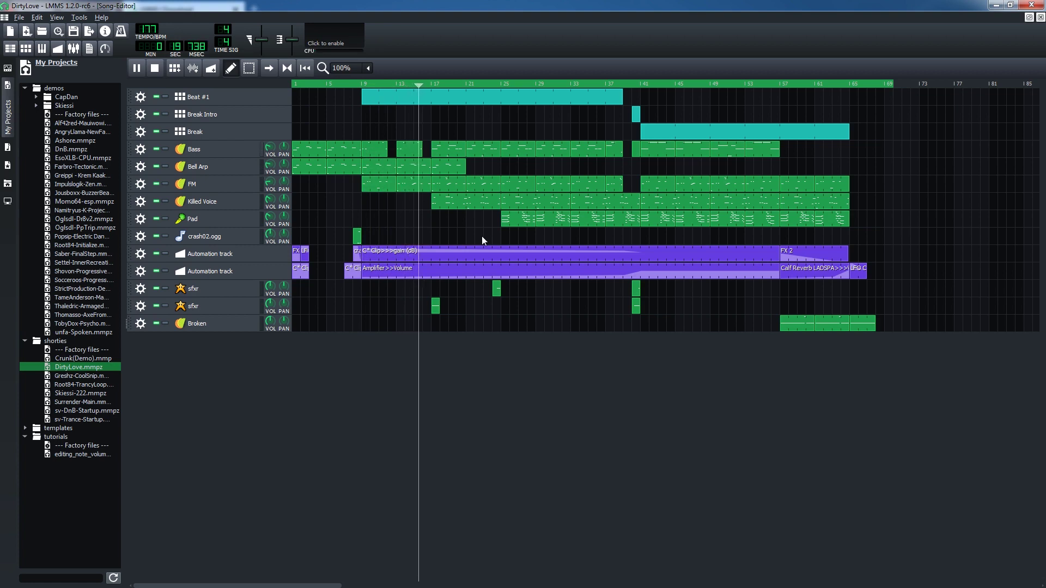
pyautogui.press('space')
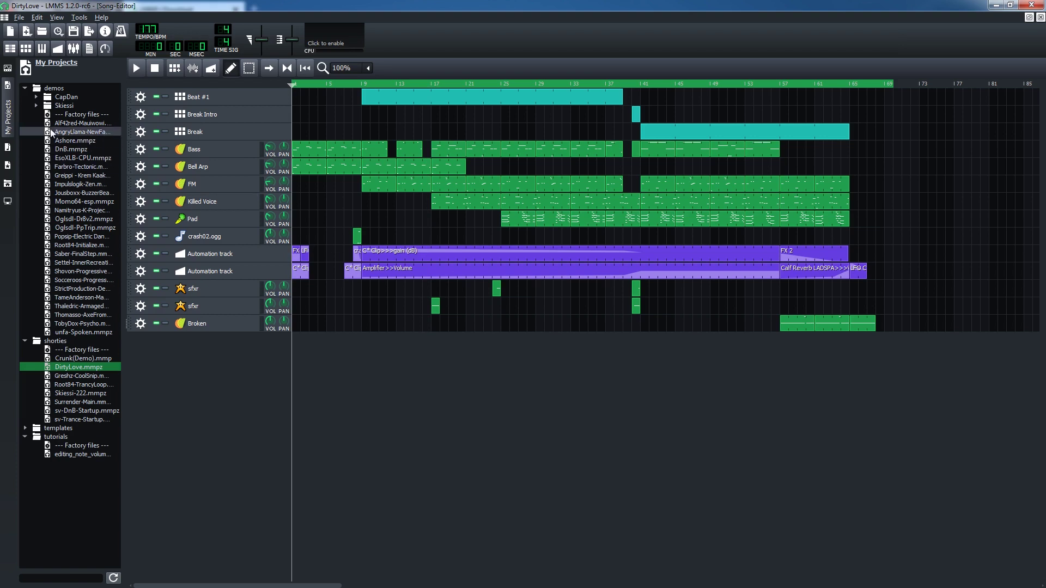
# Step: Collapse the shorties folder and check the Skiessi subfolder of the demos, leaving it collapsed
pyautogui.click(25, 341)
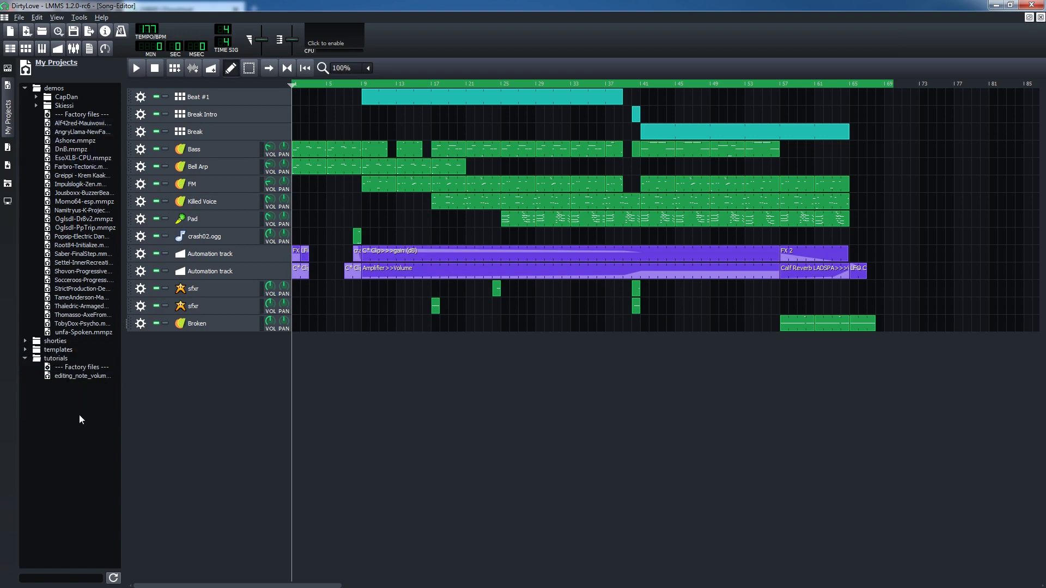
pyautogui.click(36, 105)
pyautogui.click(37, 107)
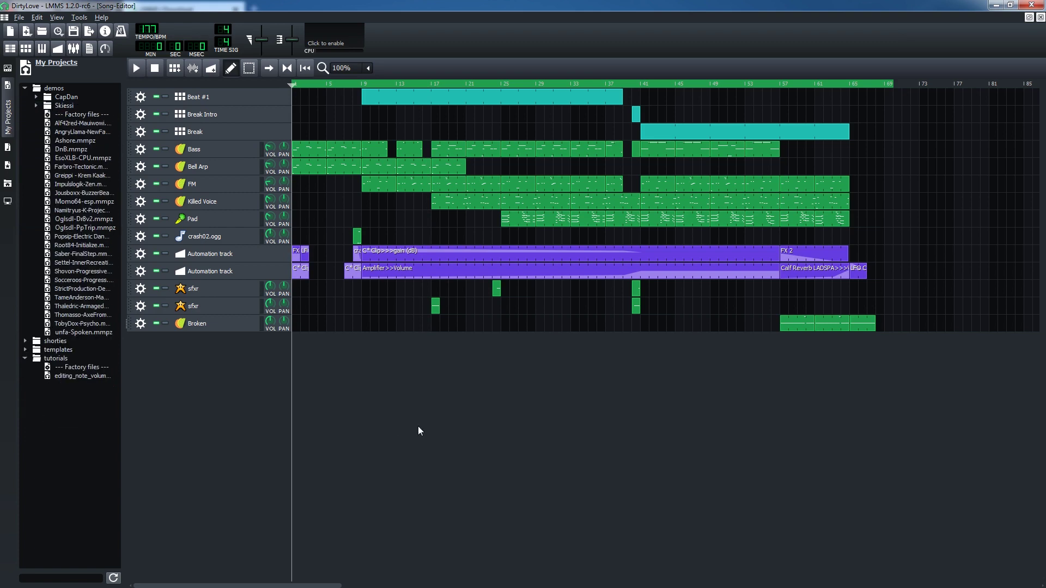